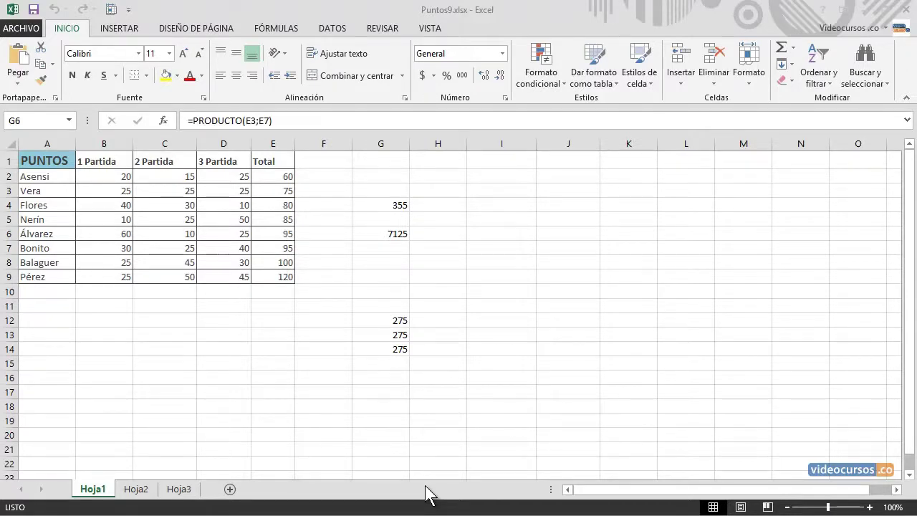
- Insert the POTENCIA function from the Matemáticas y trigonométricas category into cell F11
click(329, 307)
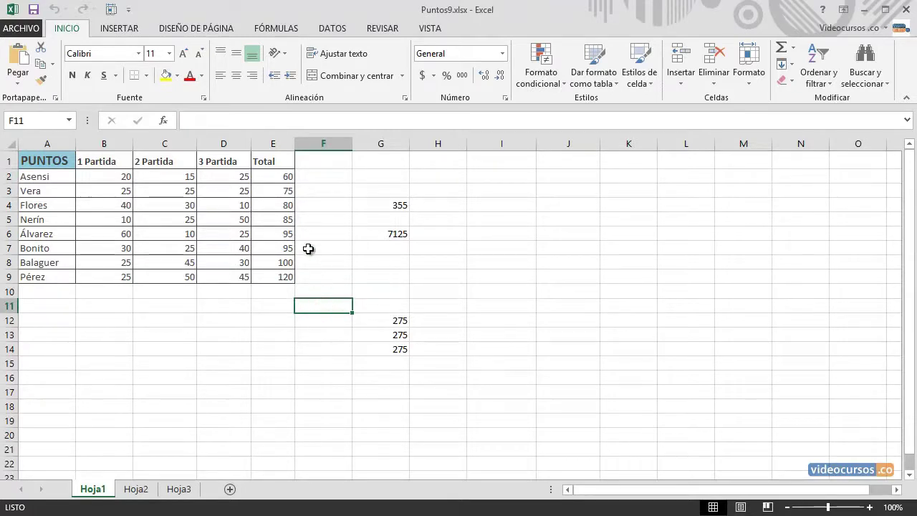
click(264, 27)
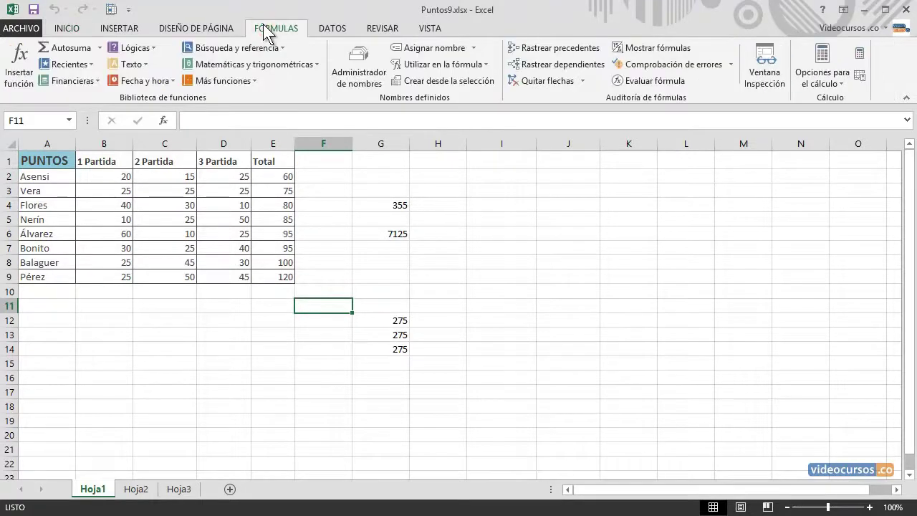
click(22, 65)
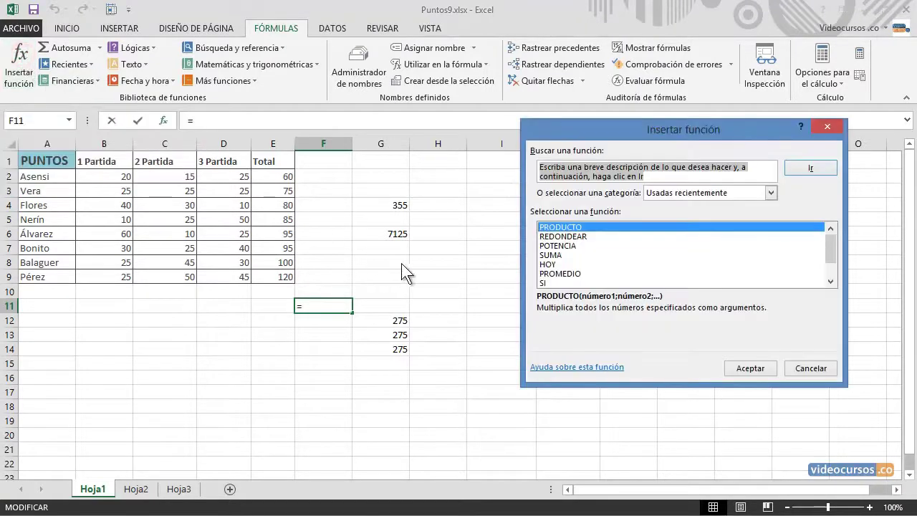
drag(700, 129, 689, 164)
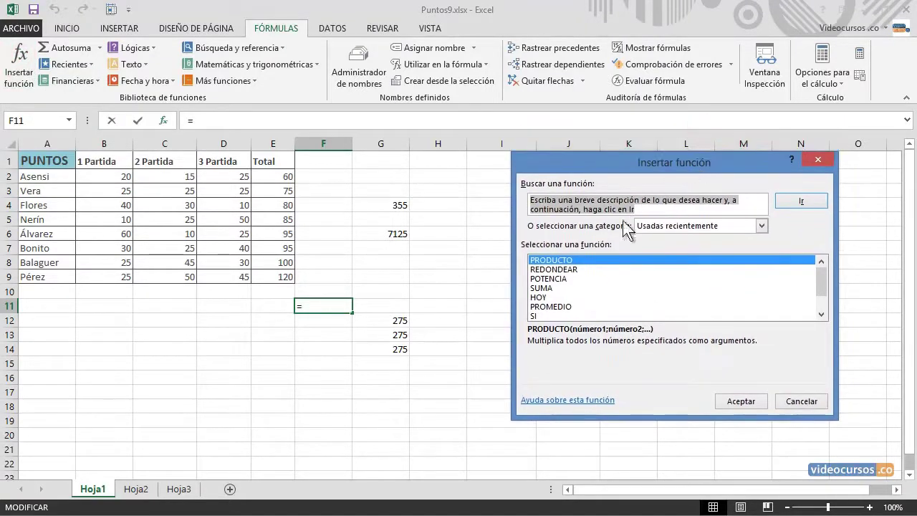
click(761, 225)
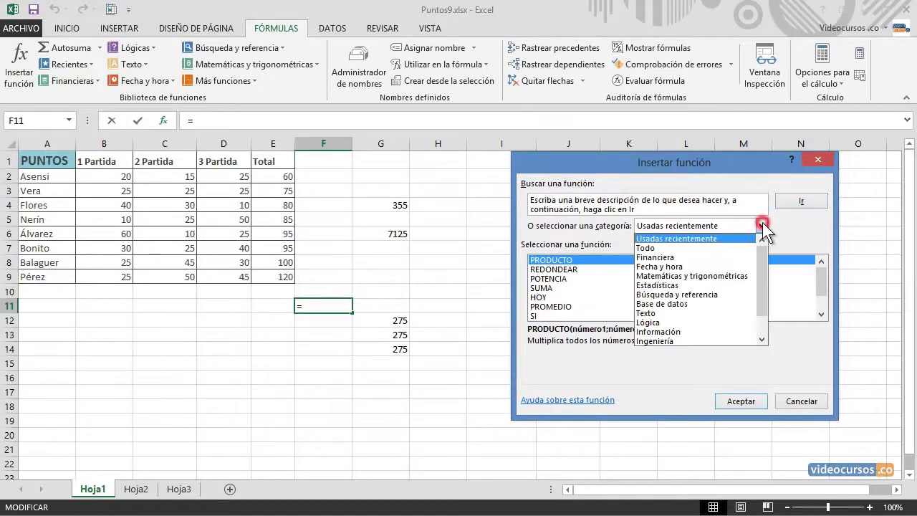
click(707, 275)
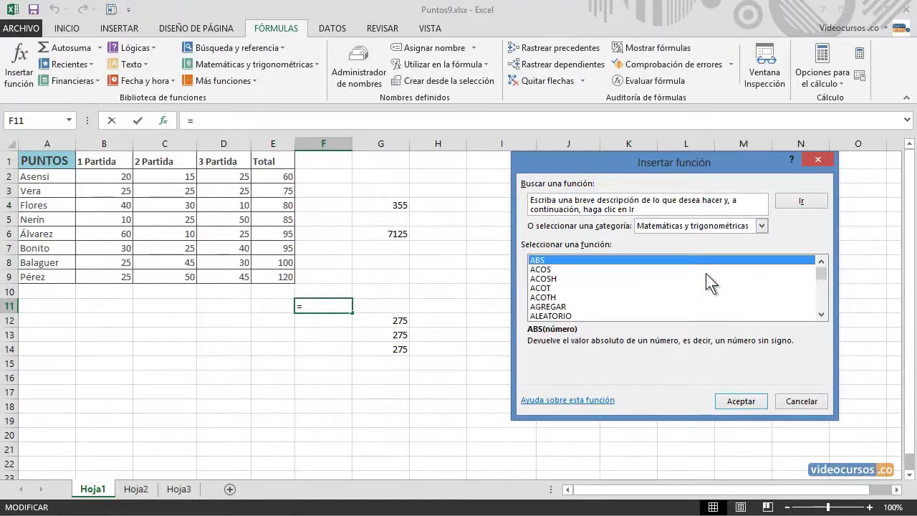
drag(822, 271, 822, 293)
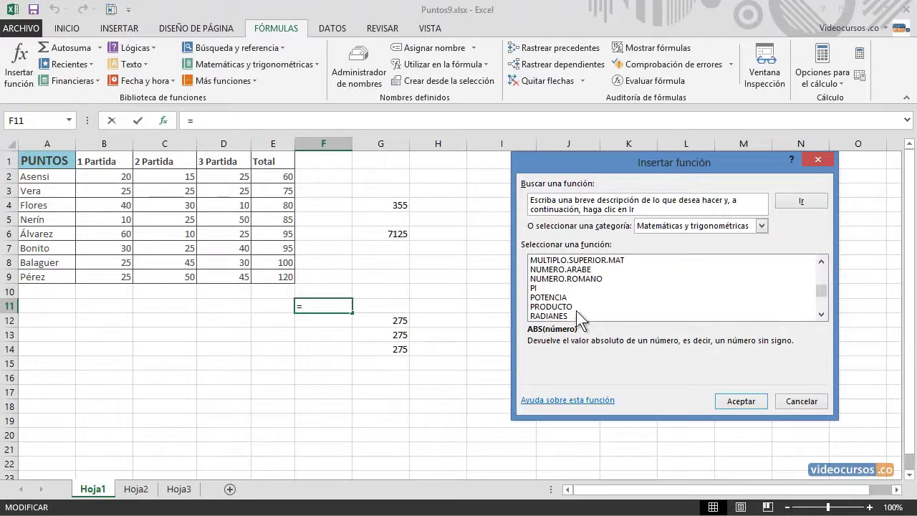
click(551, 297)
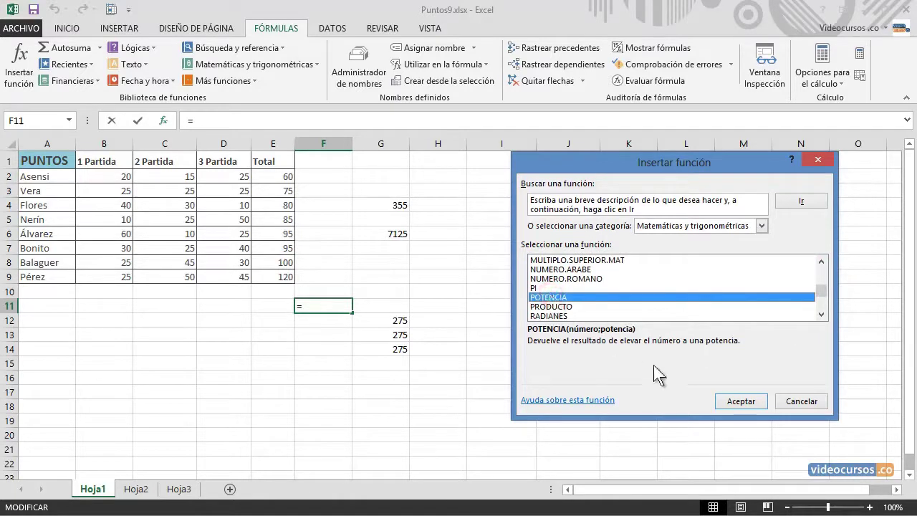
click(746, 399)
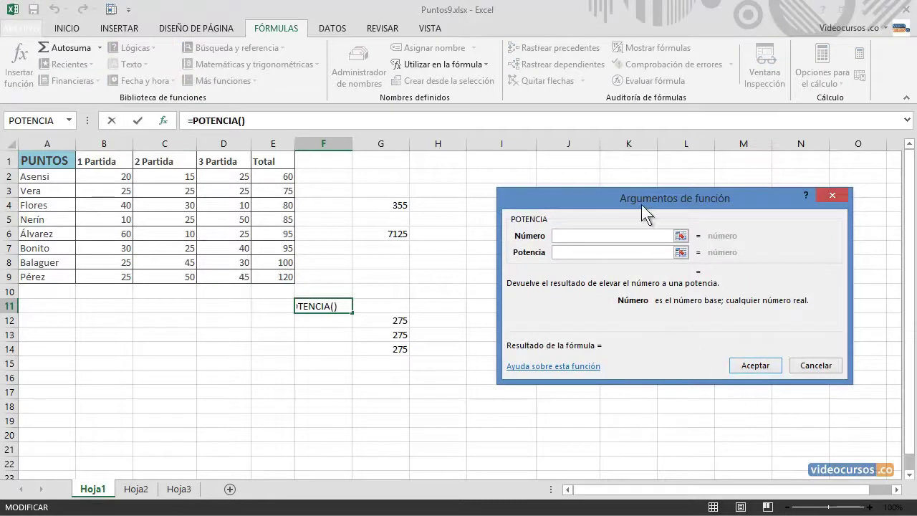
- Set POTENCIA's Número argument to cell E2 and its Potencia to 2, and accept the formula
click(681, 236)
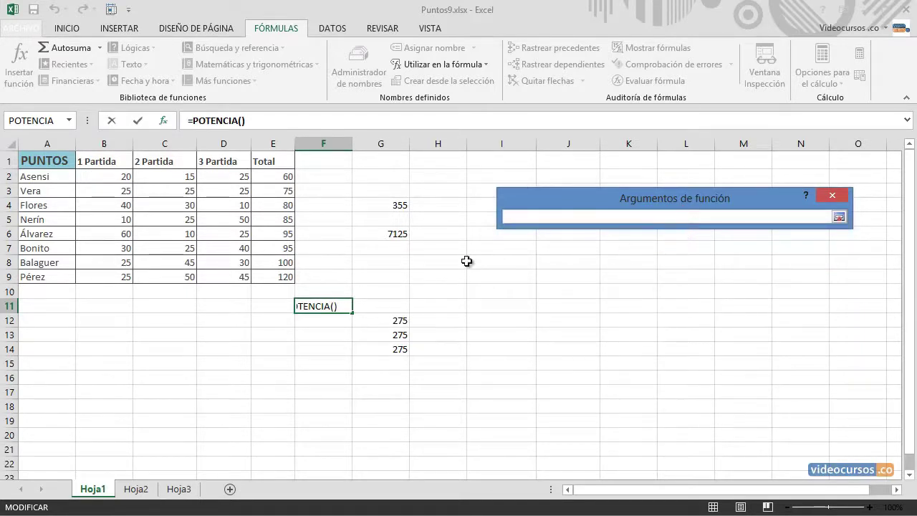
click(271, 176)
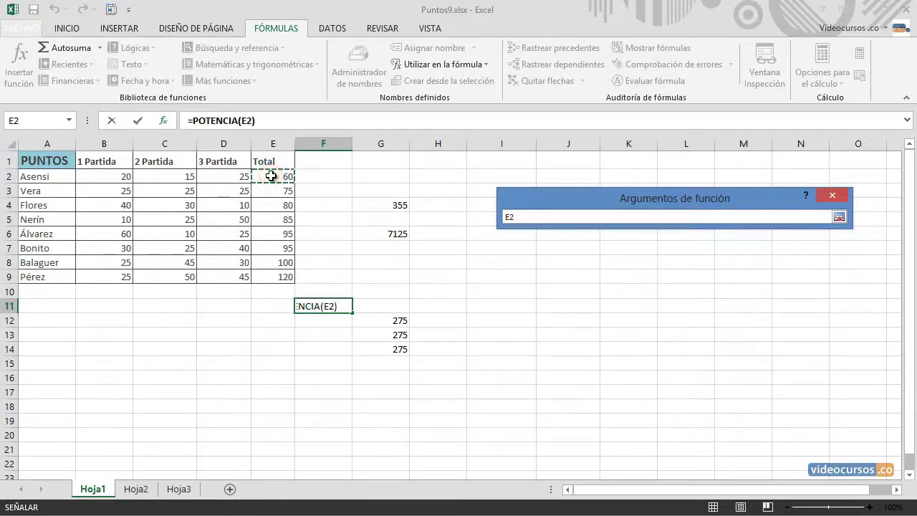
click(840, 217)
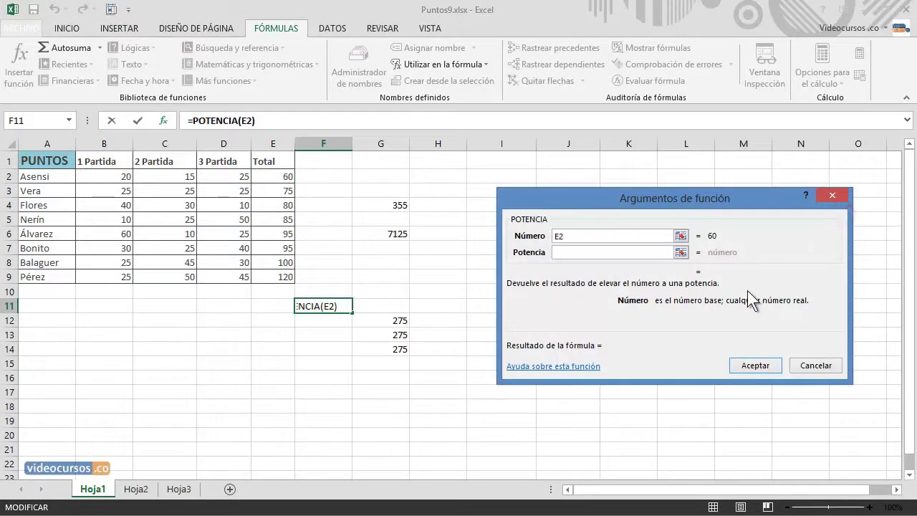
click(561, 252)
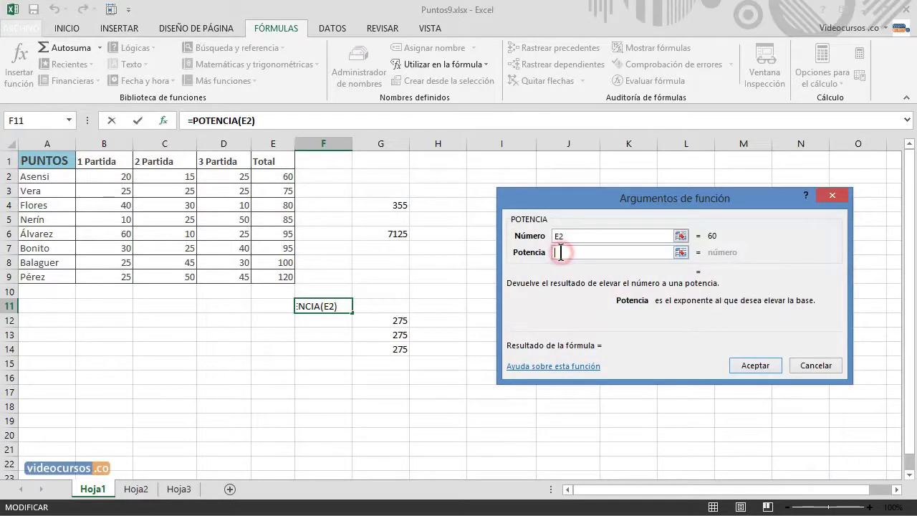
text(2)
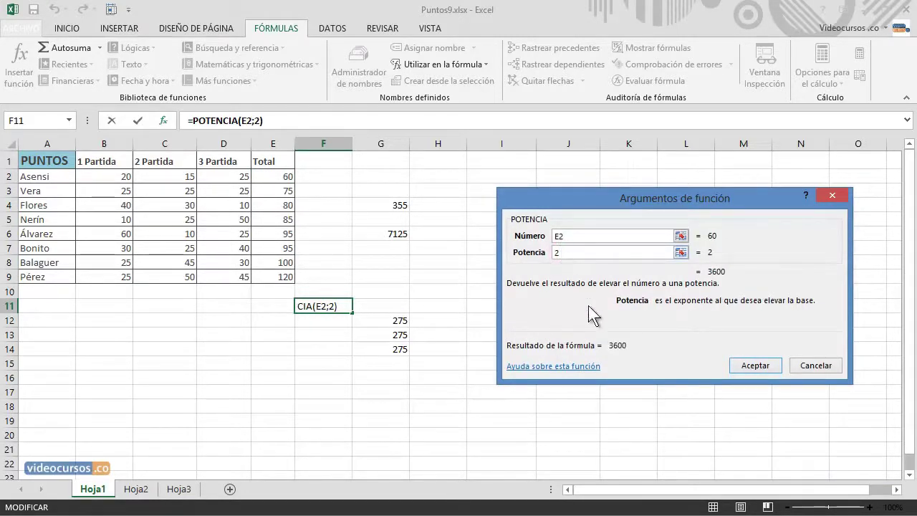
click(755, 366)
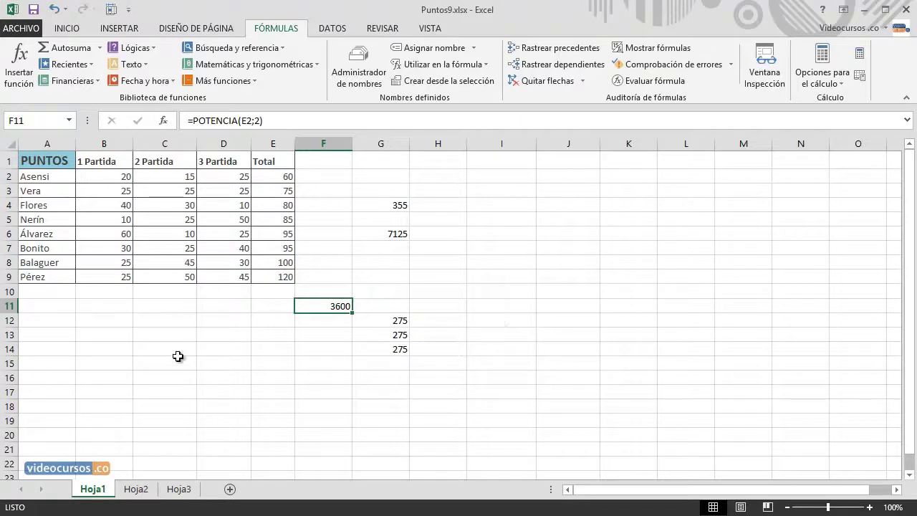
- Insert the REDONDEAR function from the mathematical functions into cell B11
click(120, 309)
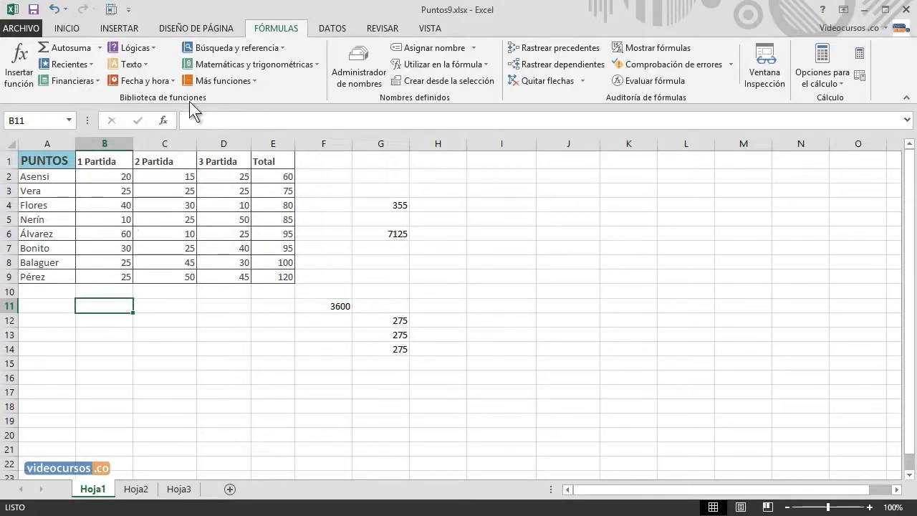
click(21, 73)
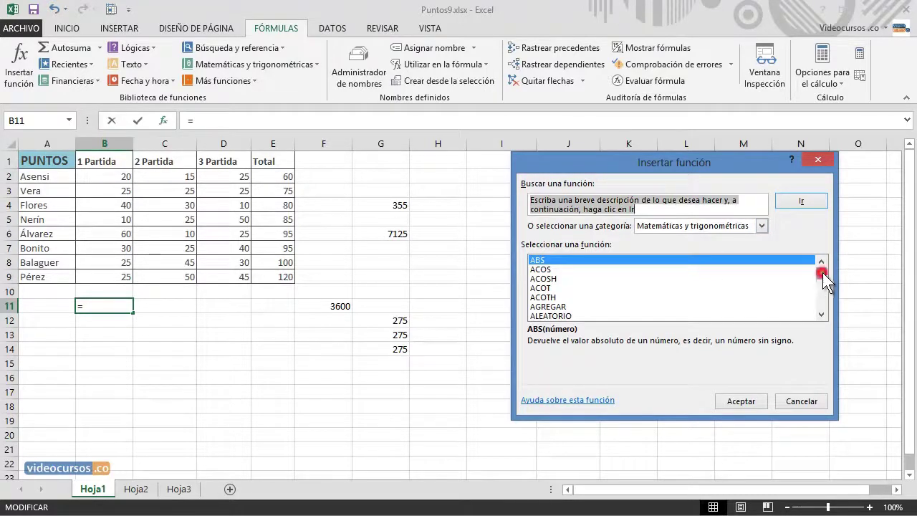
drag(823, 272, 823, 294)
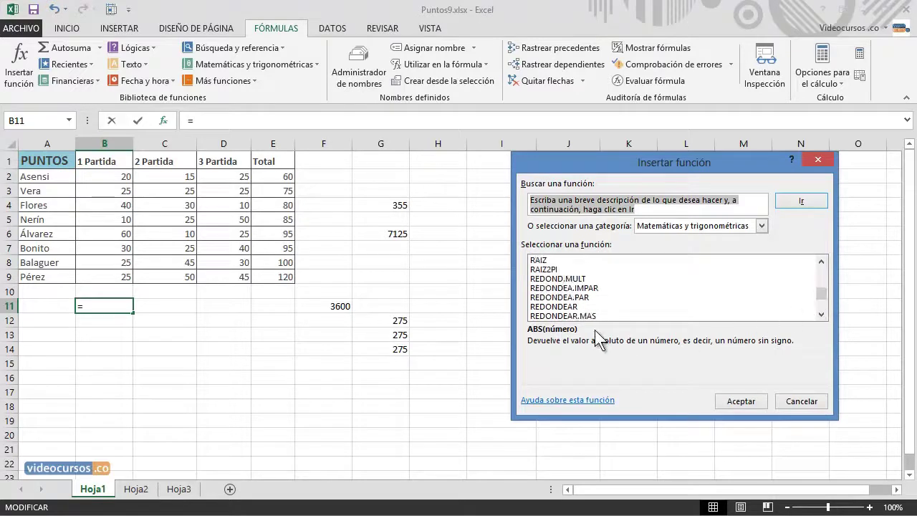
click(551, 308)
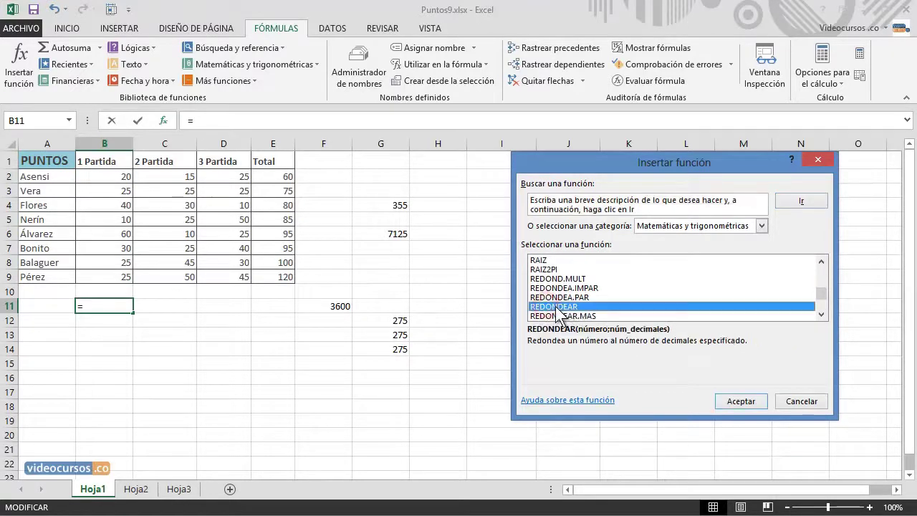
click(740, 400)
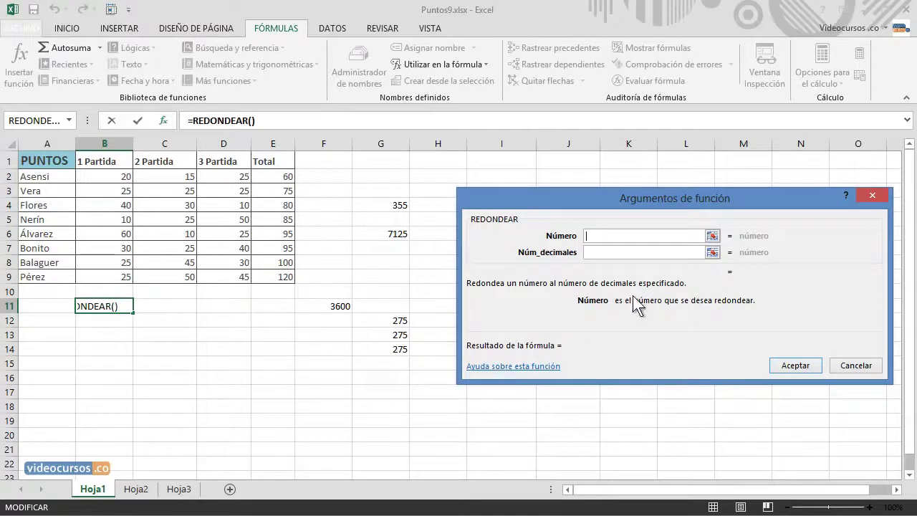
- Set REDONDEAR's Número argument to cell B12 and Núm_decimales to 2, and accept the formula
click(713, 236)
click(106, 325)
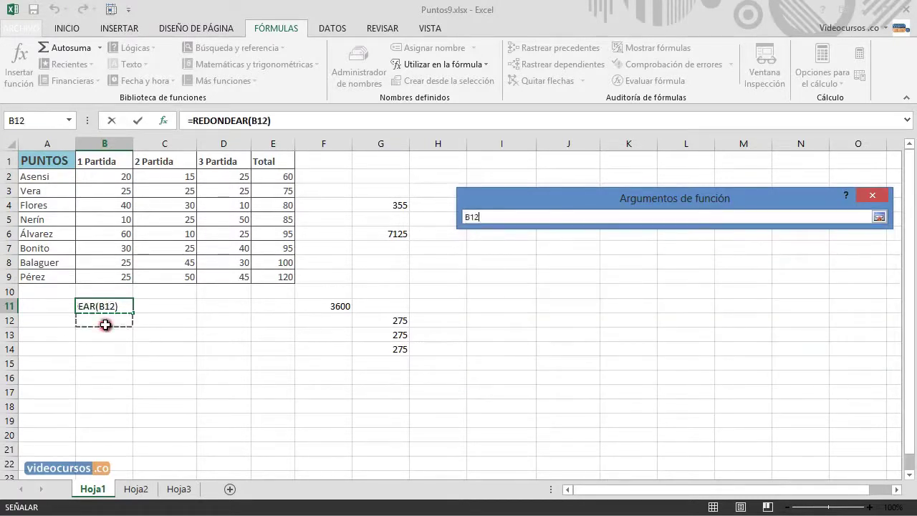
click(880, 217)
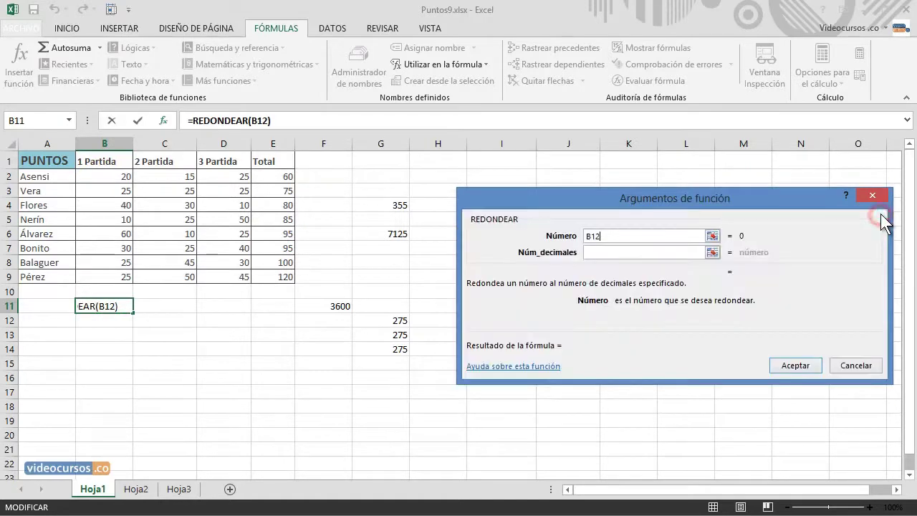
click(588, 251)
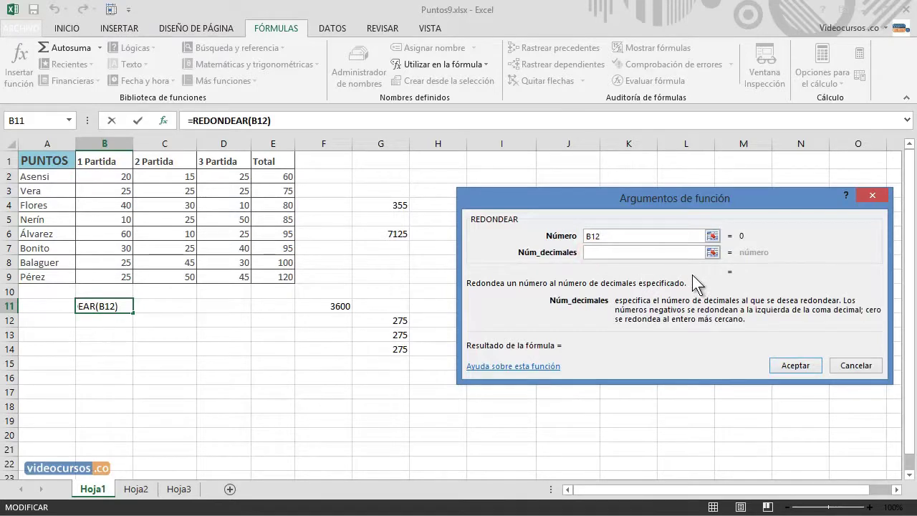
text(2)
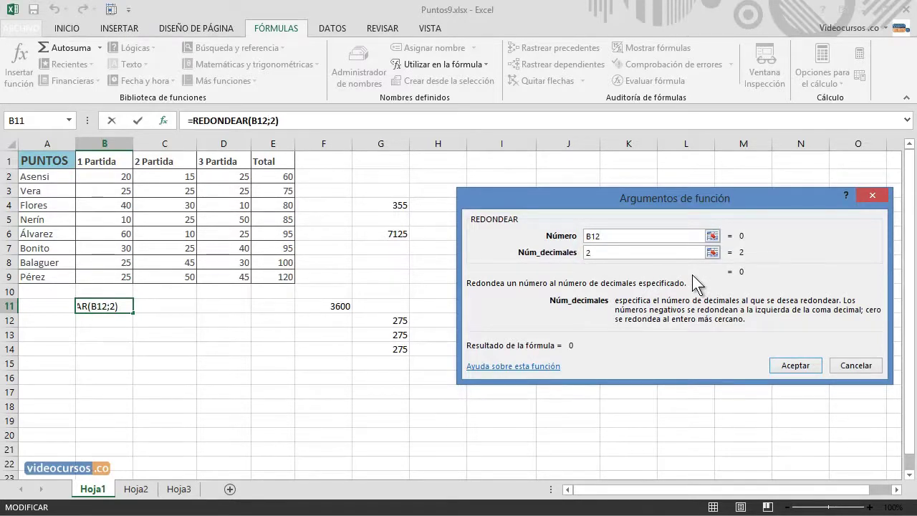
click(788, 364)
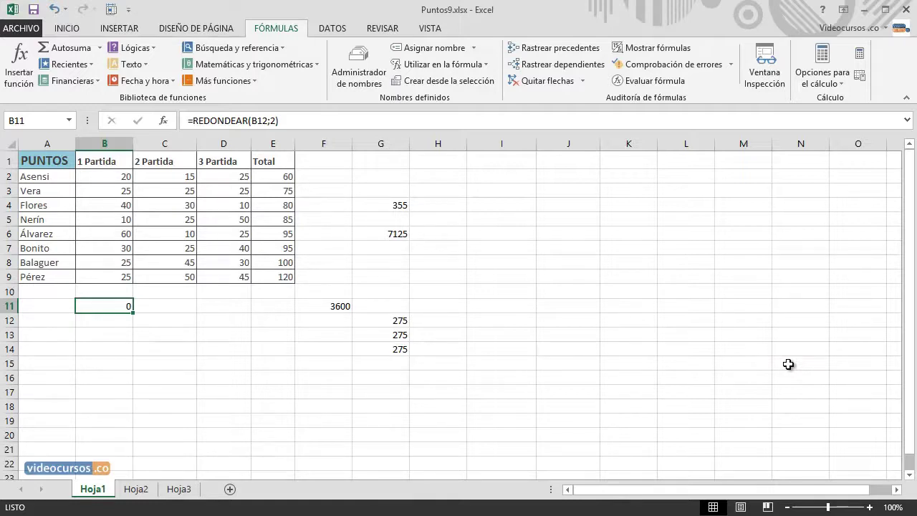
- Enter the value 123,564 in cell B12
click(108, 320)
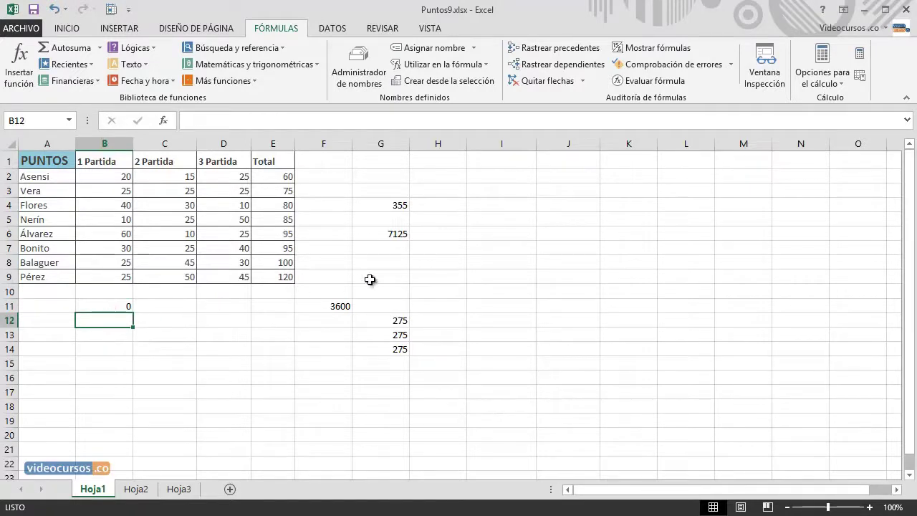
text(123)
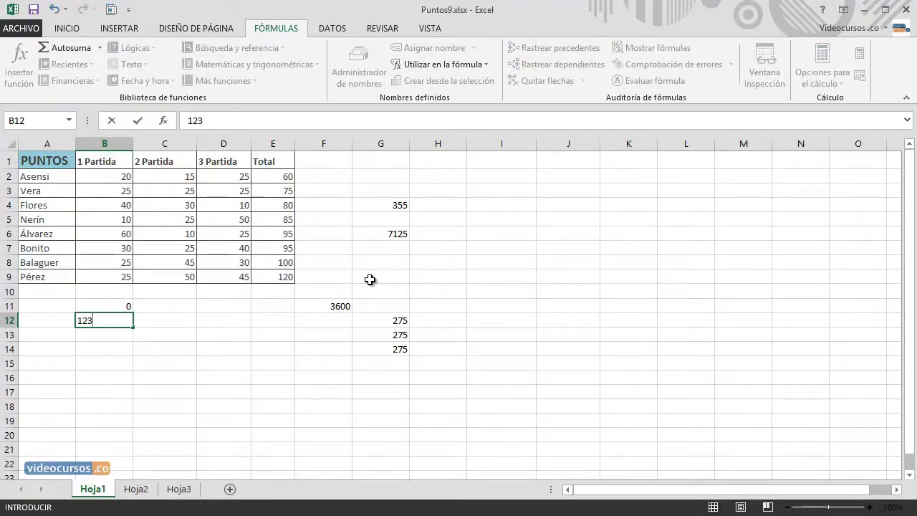
text(,564)
key(Return)
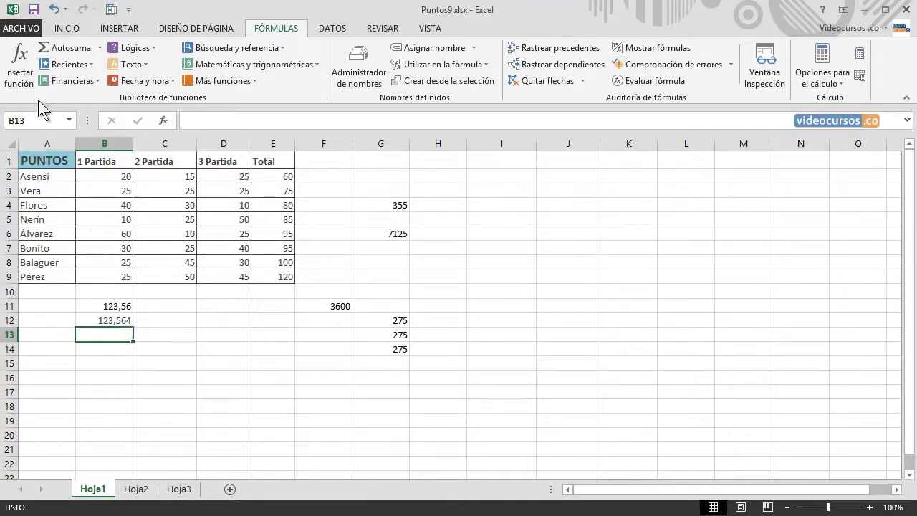
- Insert the PRODUCTO function from the mathematical functions into cell B13
click(20, 65)
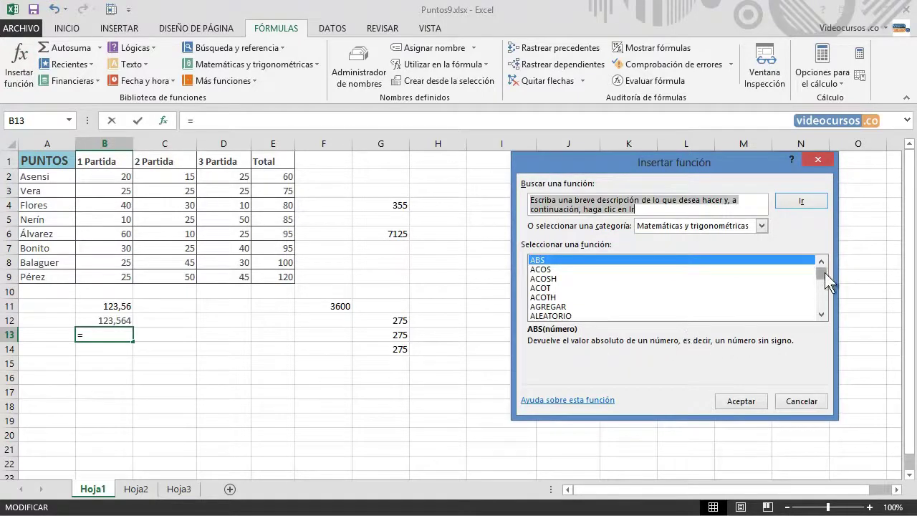
drag(824, 272, 827, 291)
click(566, 288)
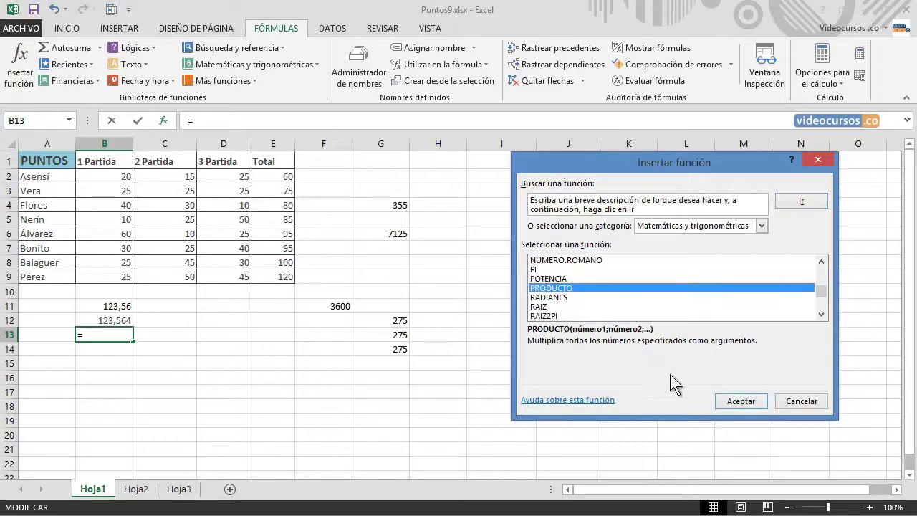
click(738, 401)
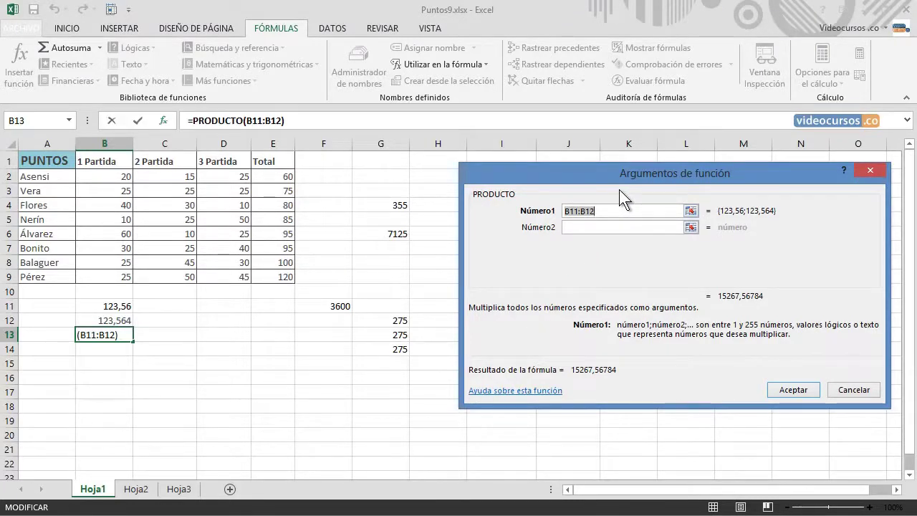
- Replace the suggested range in PRODUCTO's Número1 argument with B6^2
key(Delete)
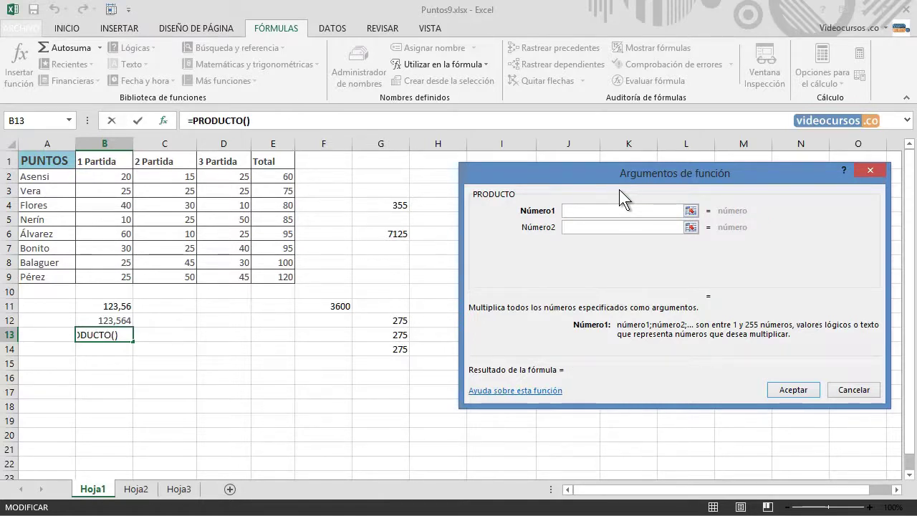
text(B)
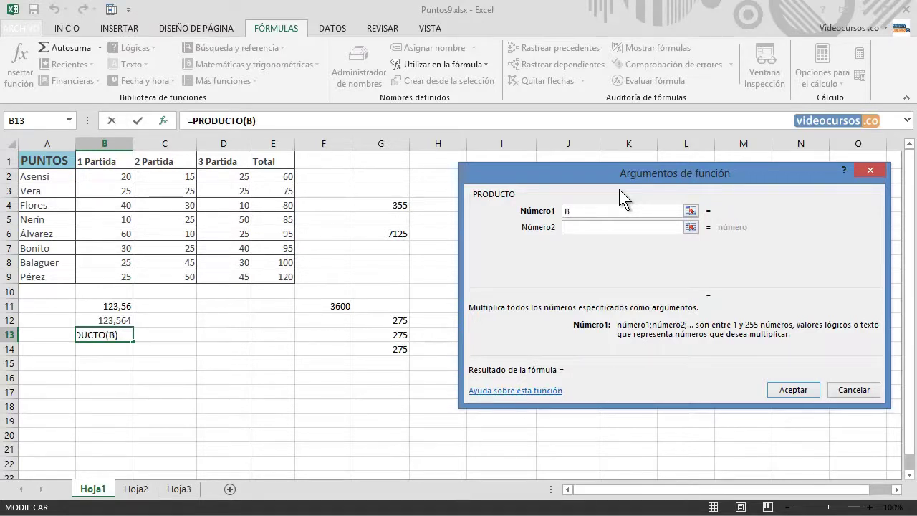
text(6)
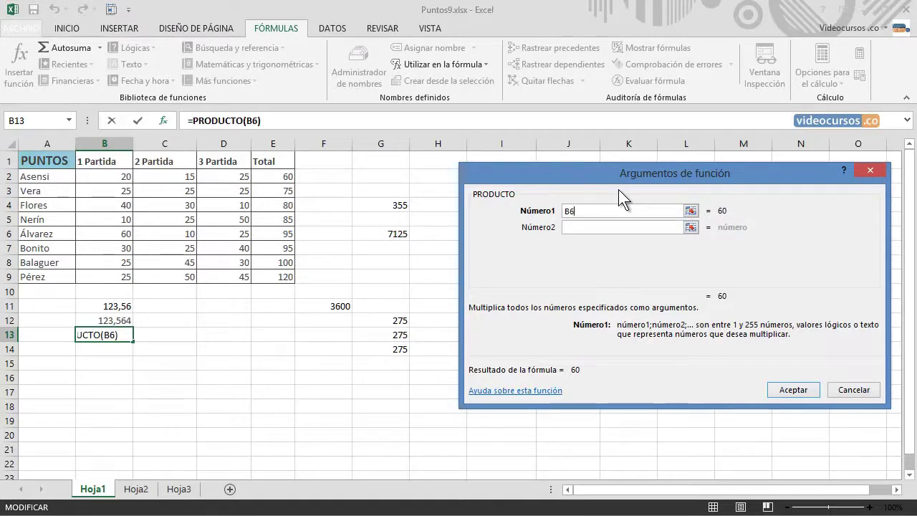
text(^2)
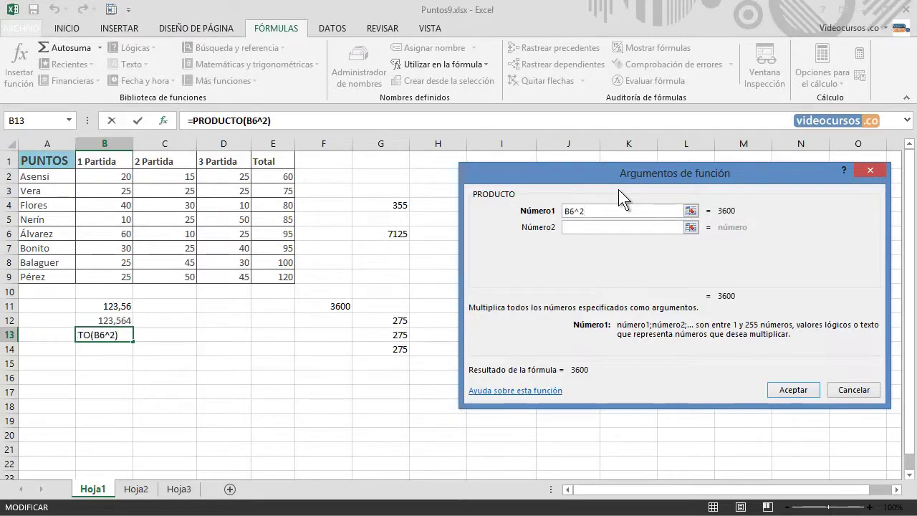
- Set PRODUCTO's Número2 argument to PI() and accept the formula
click(579, 226)
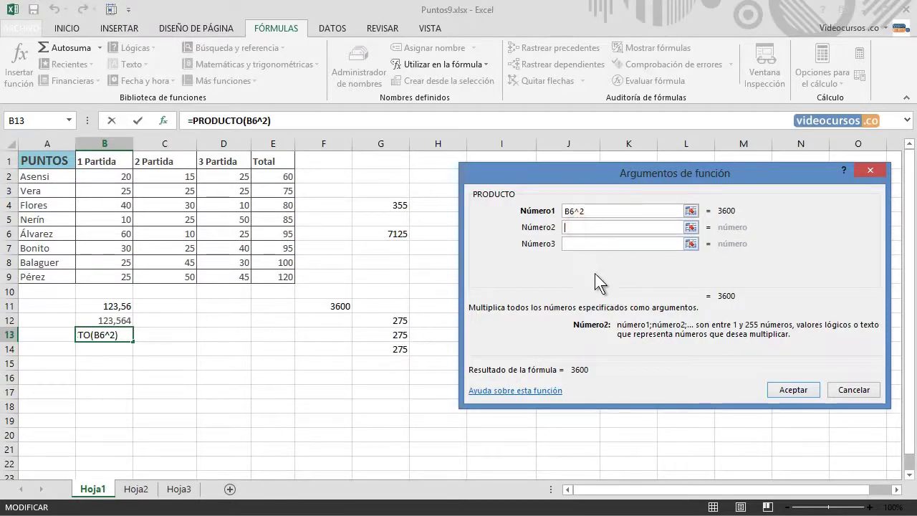
text(PI)
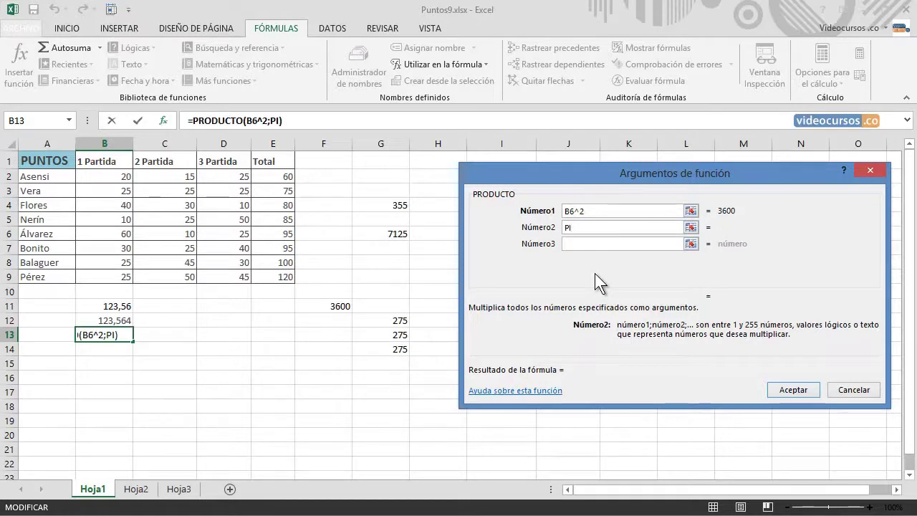
text(())
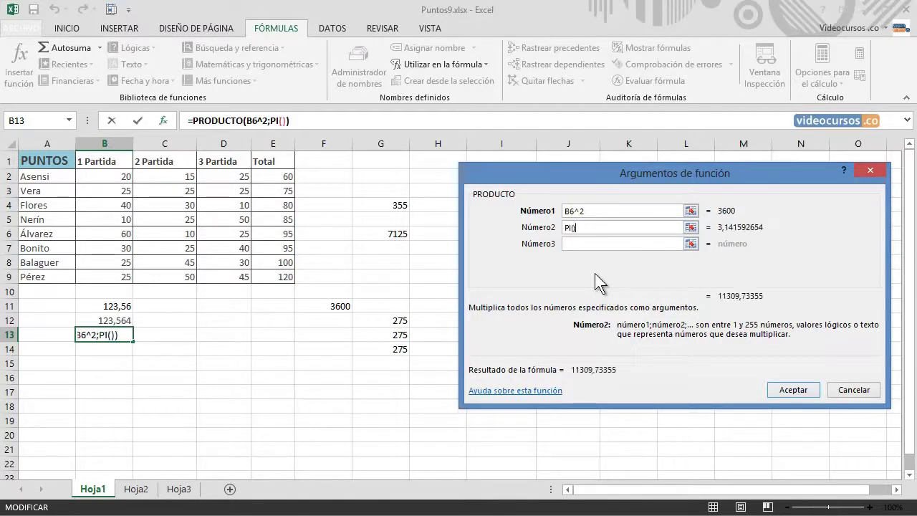
click(787, 388)
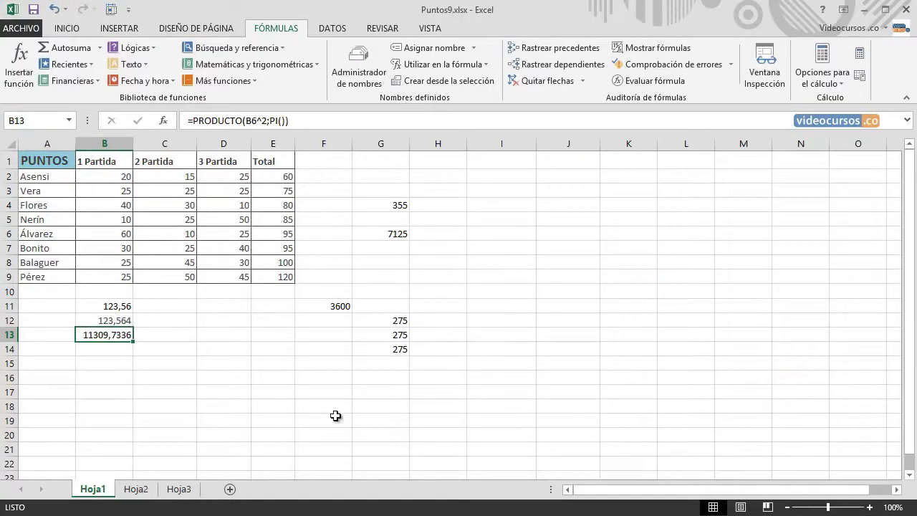